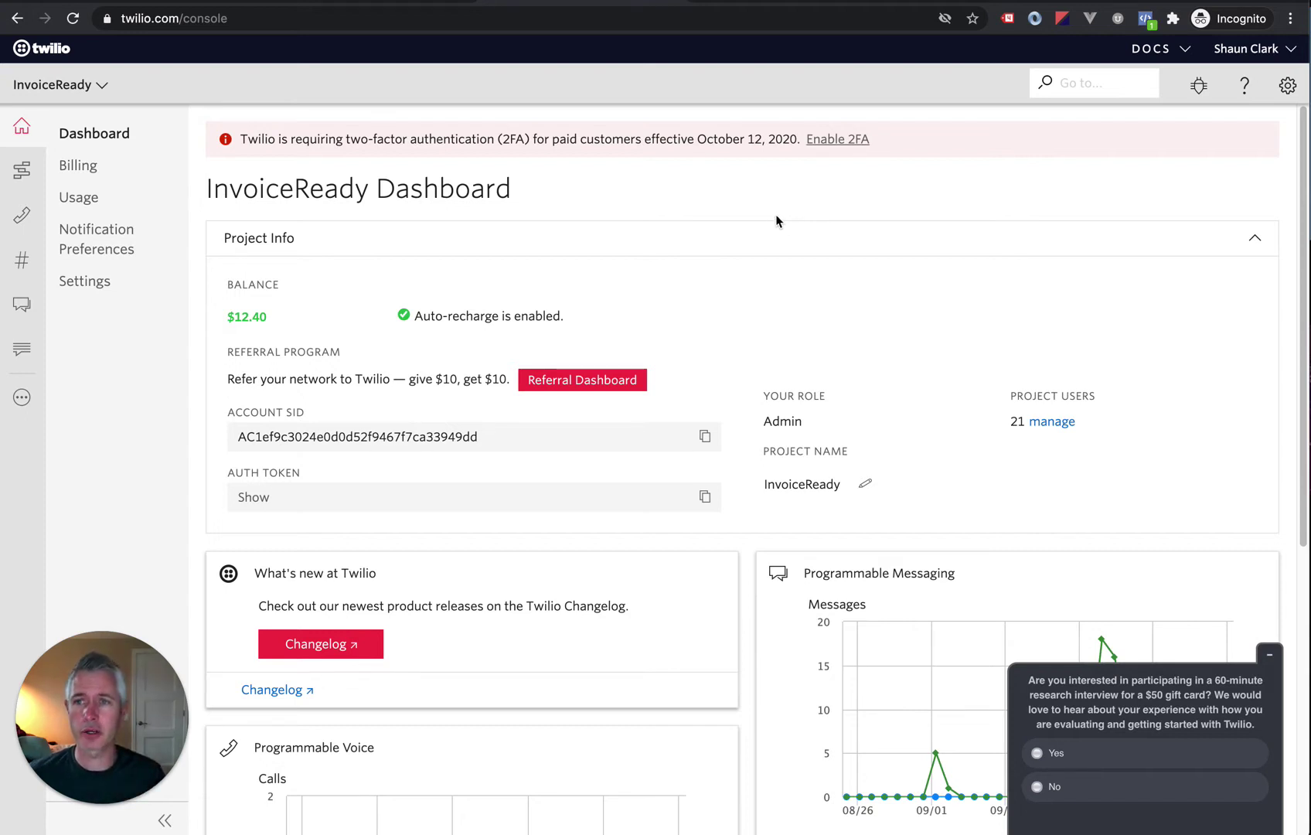
Step: Show the account settings menu from the gear icon on the InvoiceReady dashboard
{"action": "left_click", "coordinate": [1287, 86]}
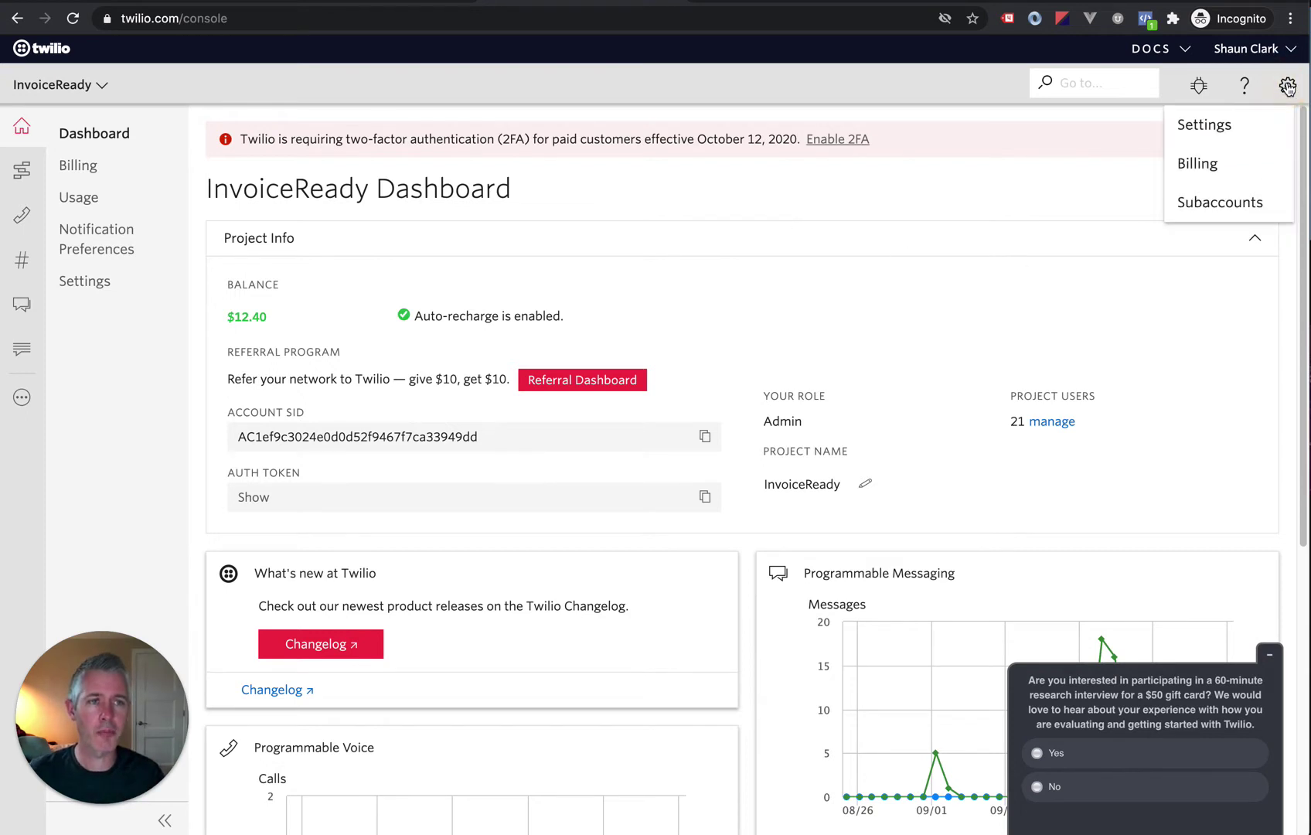
Step: Switch into the SLN Catereres subaccount and show all its products and services
{"action": "left_click", "coordinate": [1198, 205]}
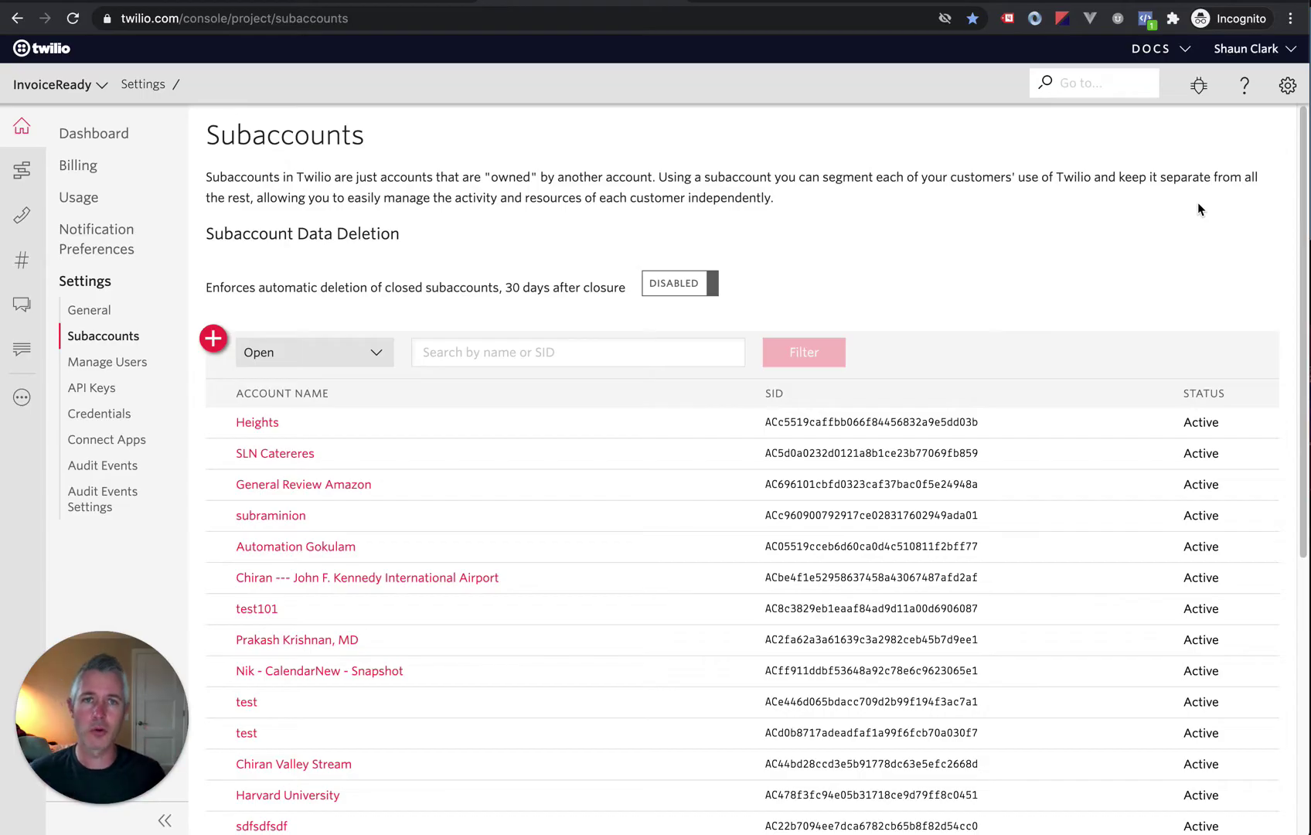
{"action": "left_click", "coordinate": [261, 455]}
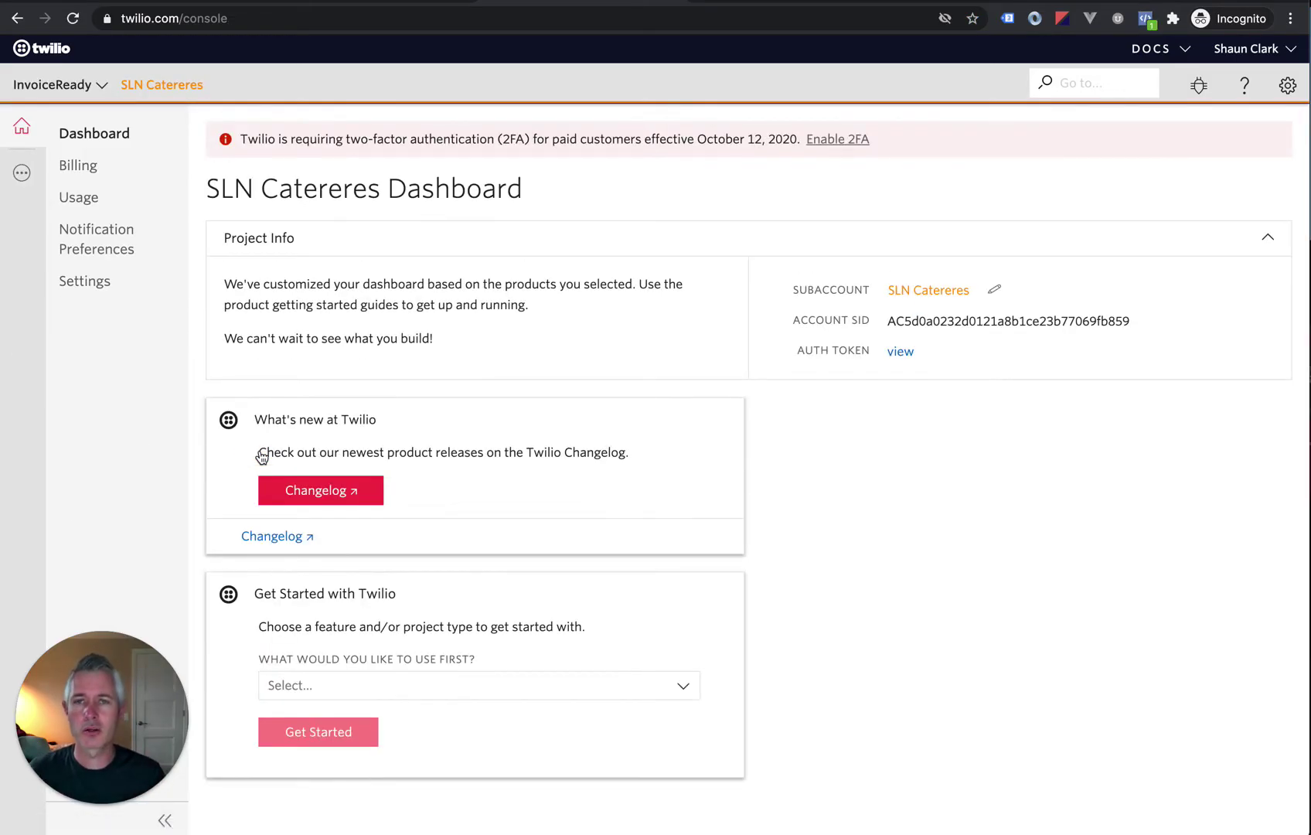
{"action": "left_click", "coordinate": [19, 183]}
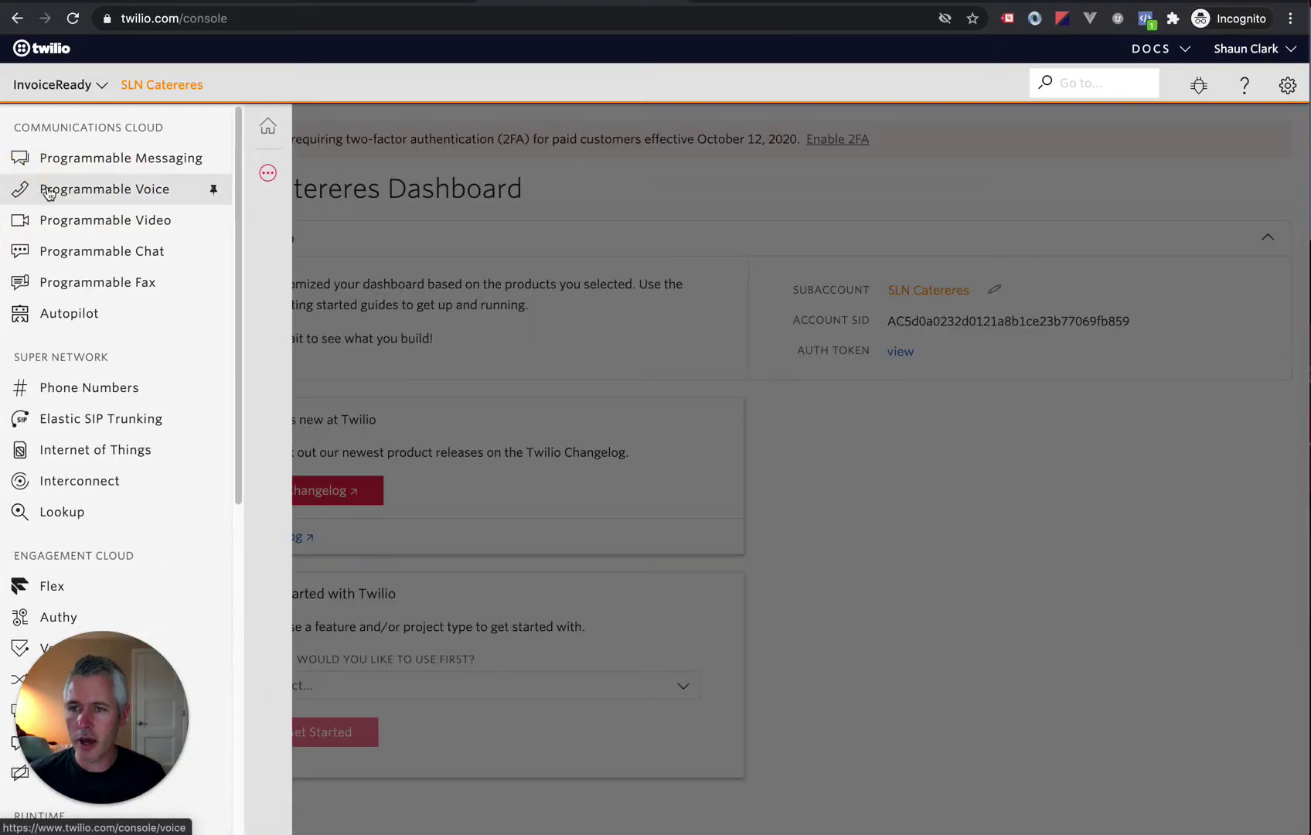
Step: Start a new number hosting request under Phone Numbers > Port & Host > Host Numbers
{"action": "left_click", "coordinate": [62, 392]}
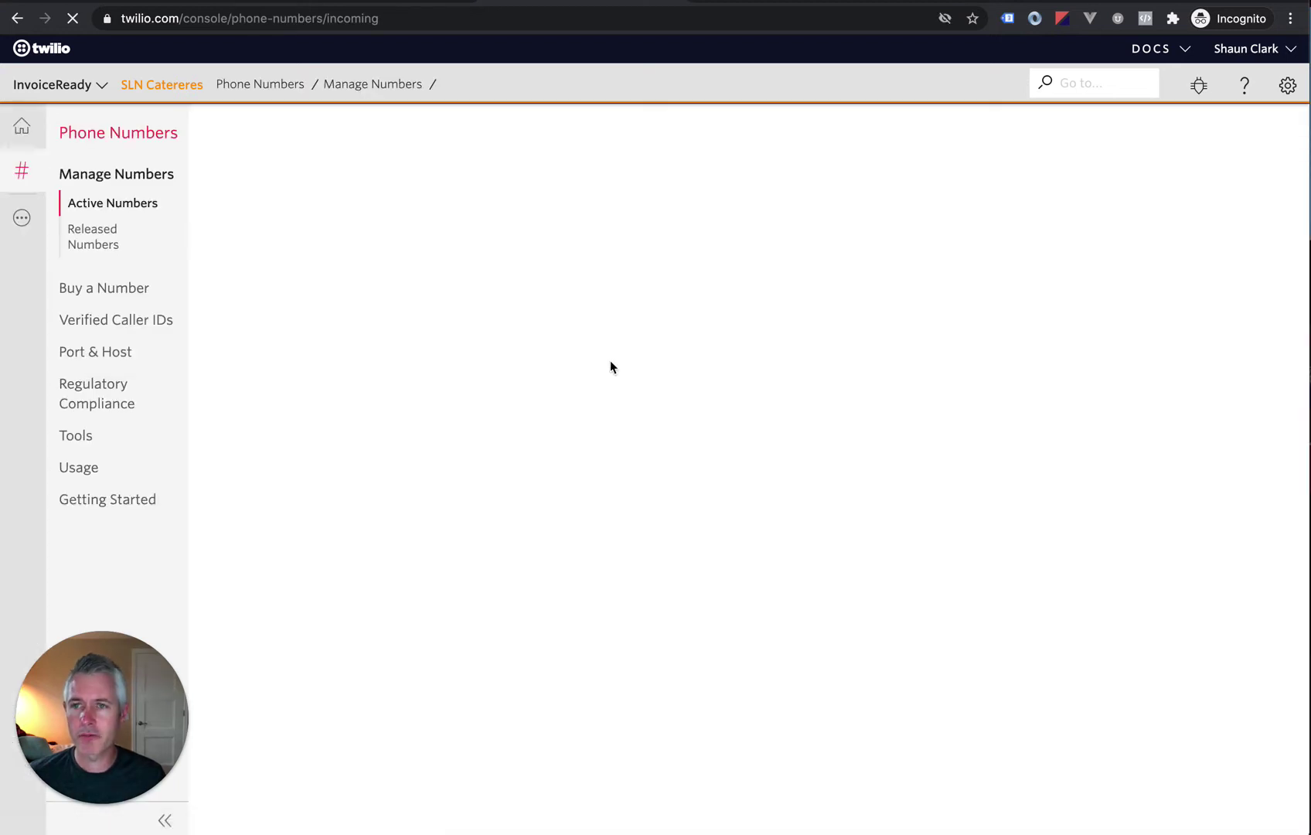
{"action": "left_click", "coordinate": [85, 355]}
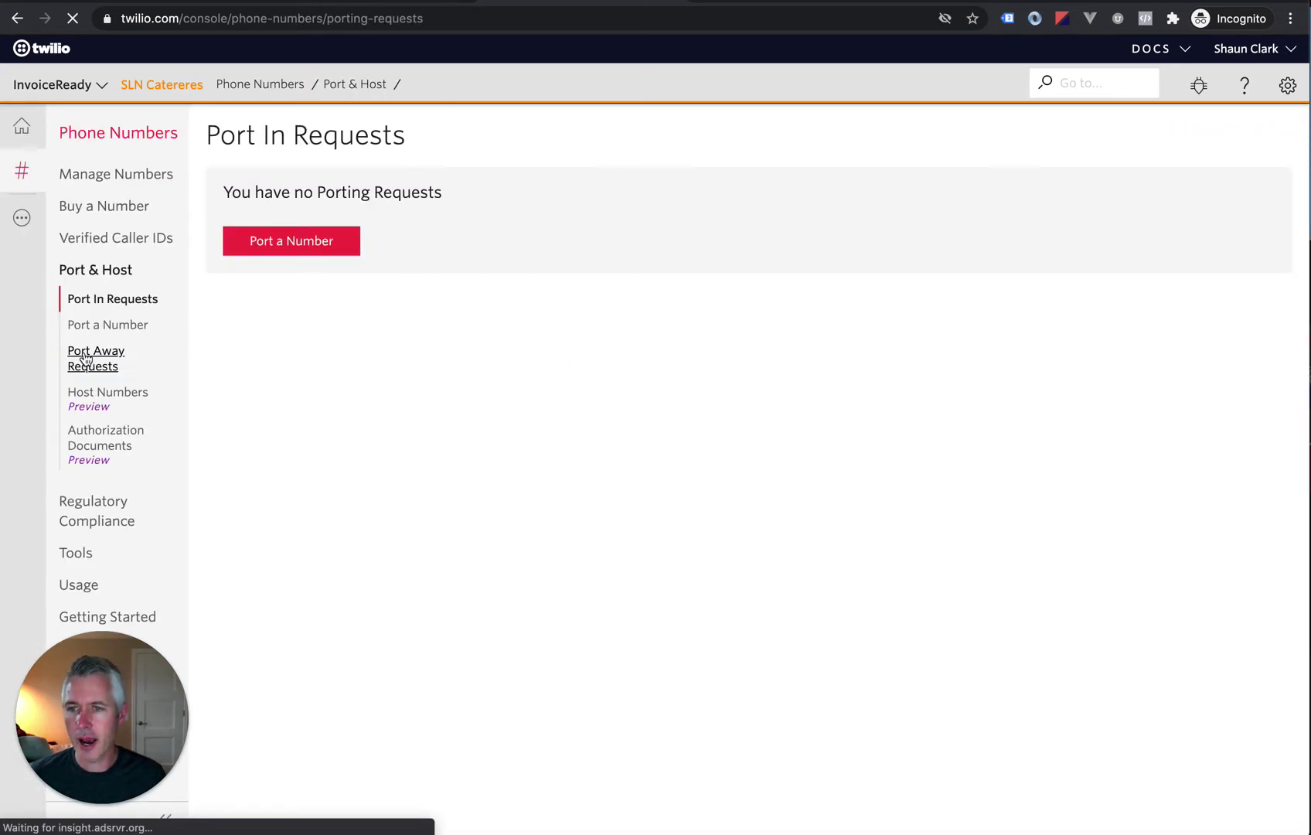
{"action": "left_click", "coordinate": [87, 399]}
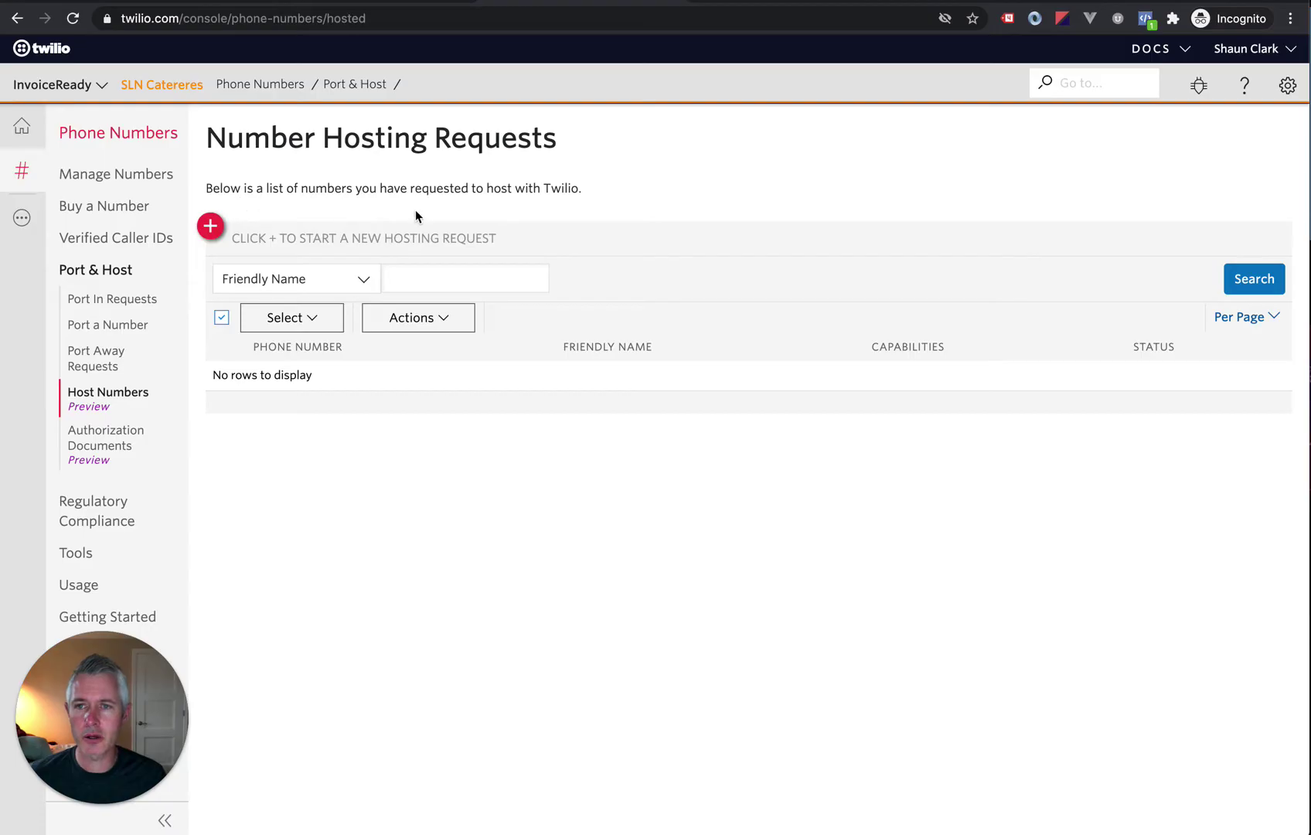
{"action": "left_click", "coordinate": [210, 225]}
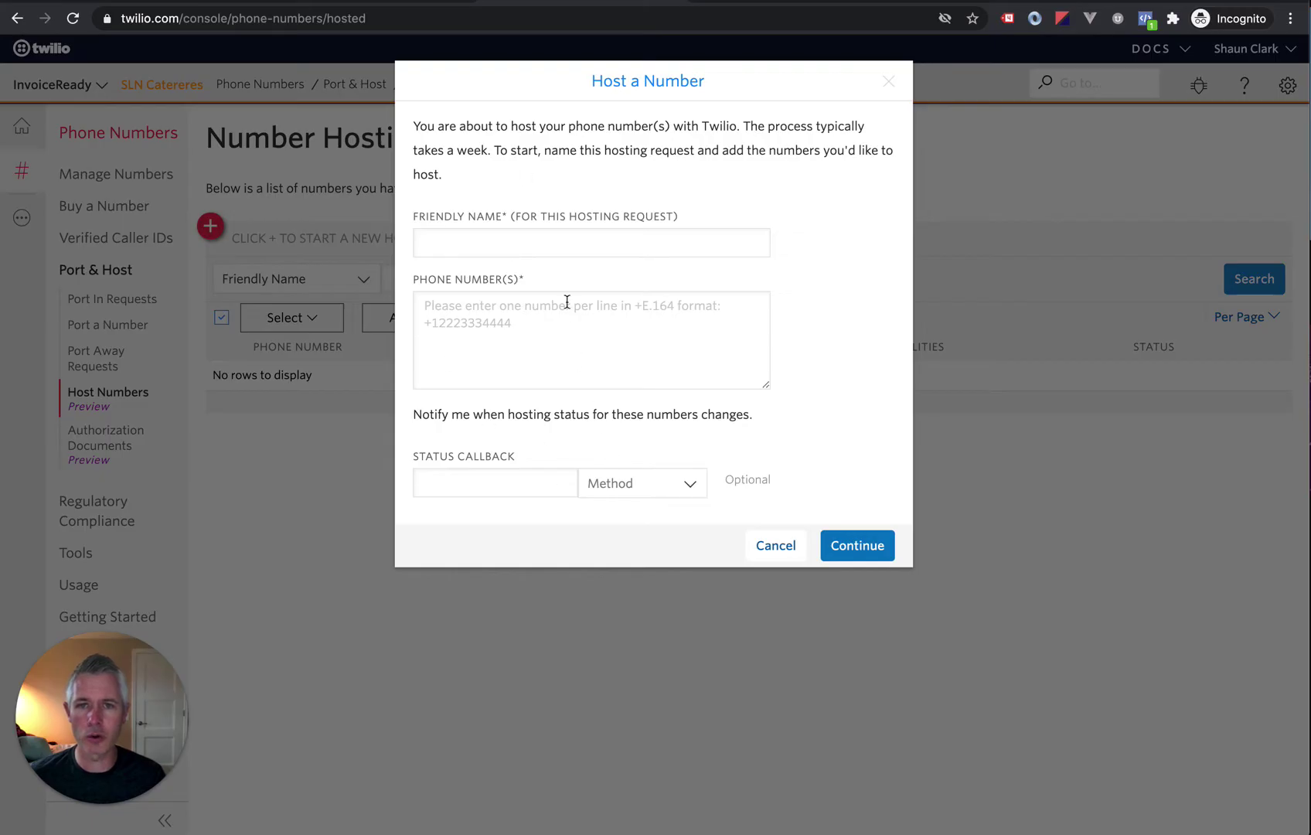
Step: Name the hosting request 'Client Main Line', enter the client's phone number, and continue
{"action": "left_click", "coordinate": [540, 245]}
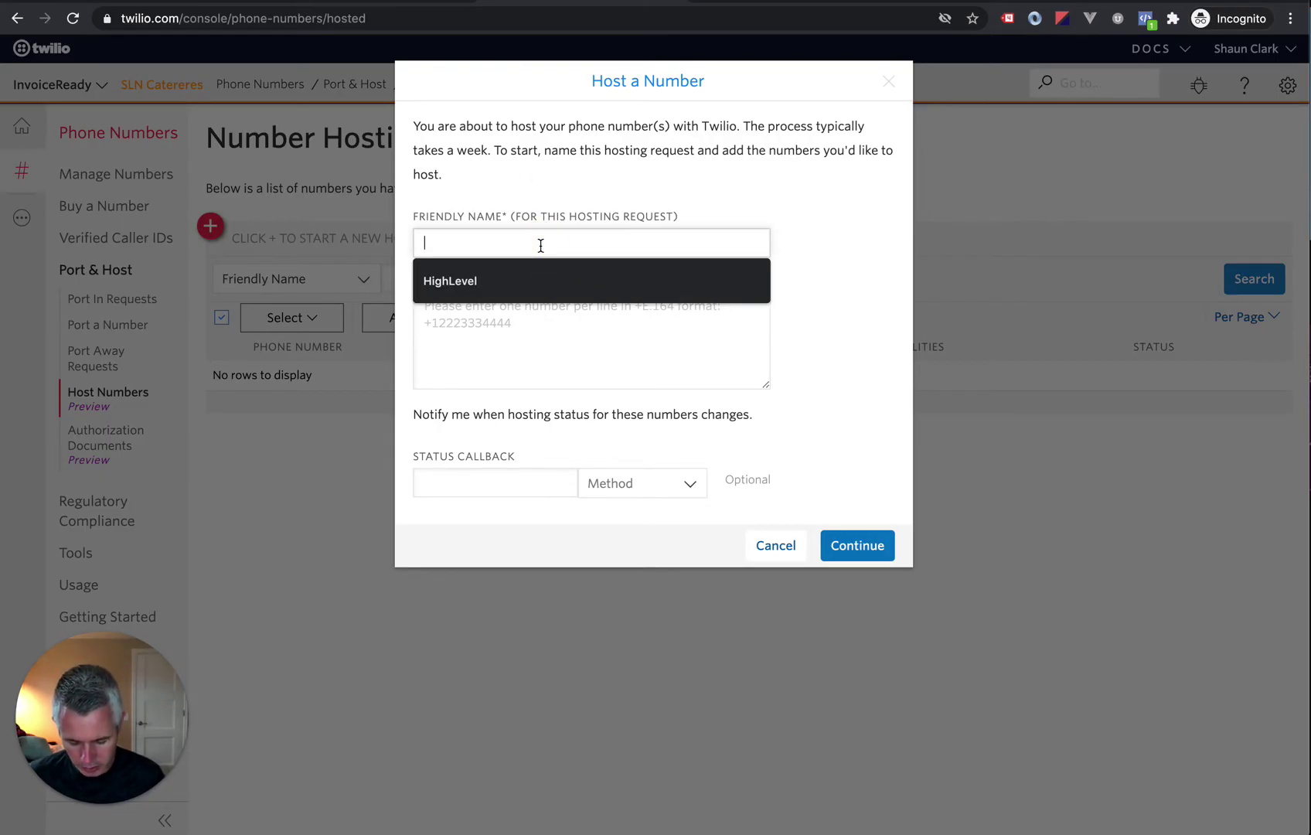
{"action": "type", "text": "Client Main Line"}
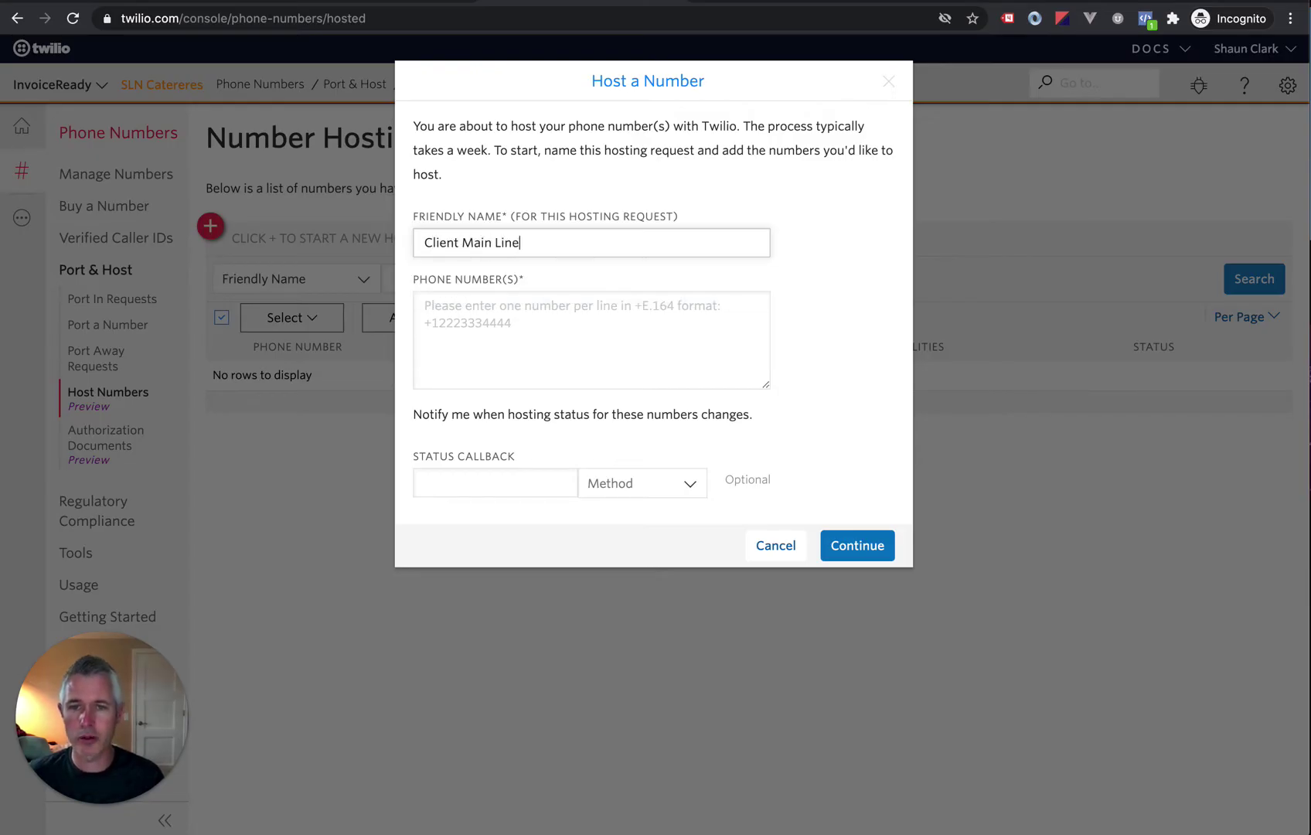
{"action": "left_click", "coordinate": [615, 330]}
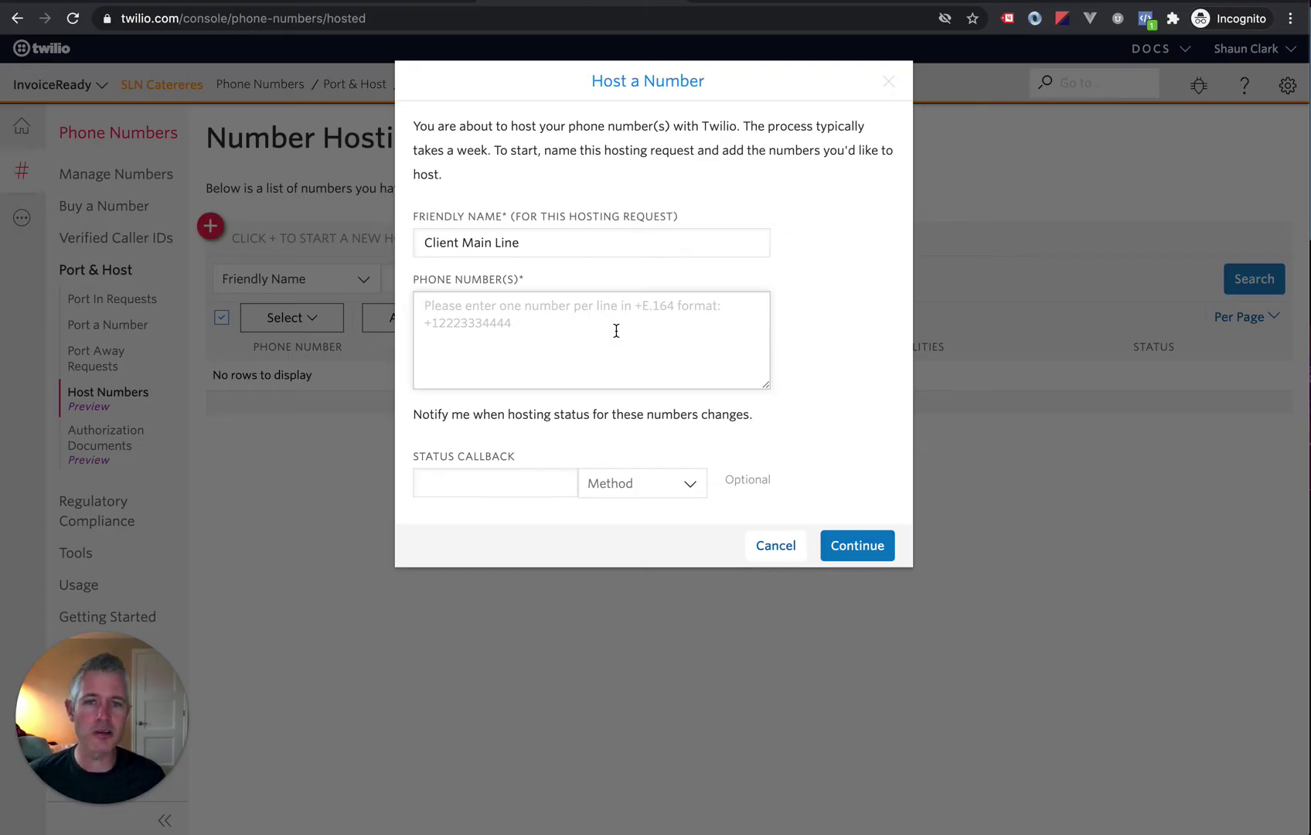
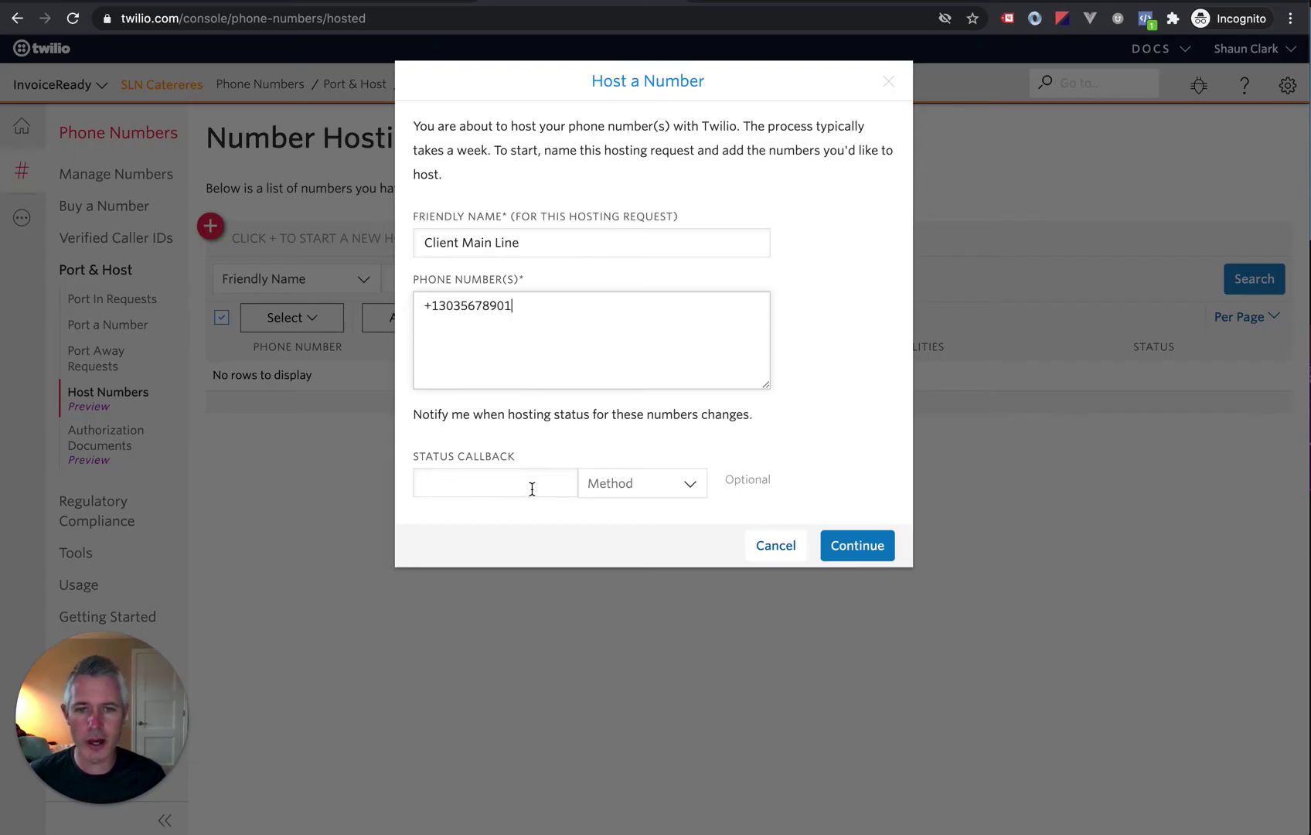
{"action": "left_click", "coordinate": [862, 544]}
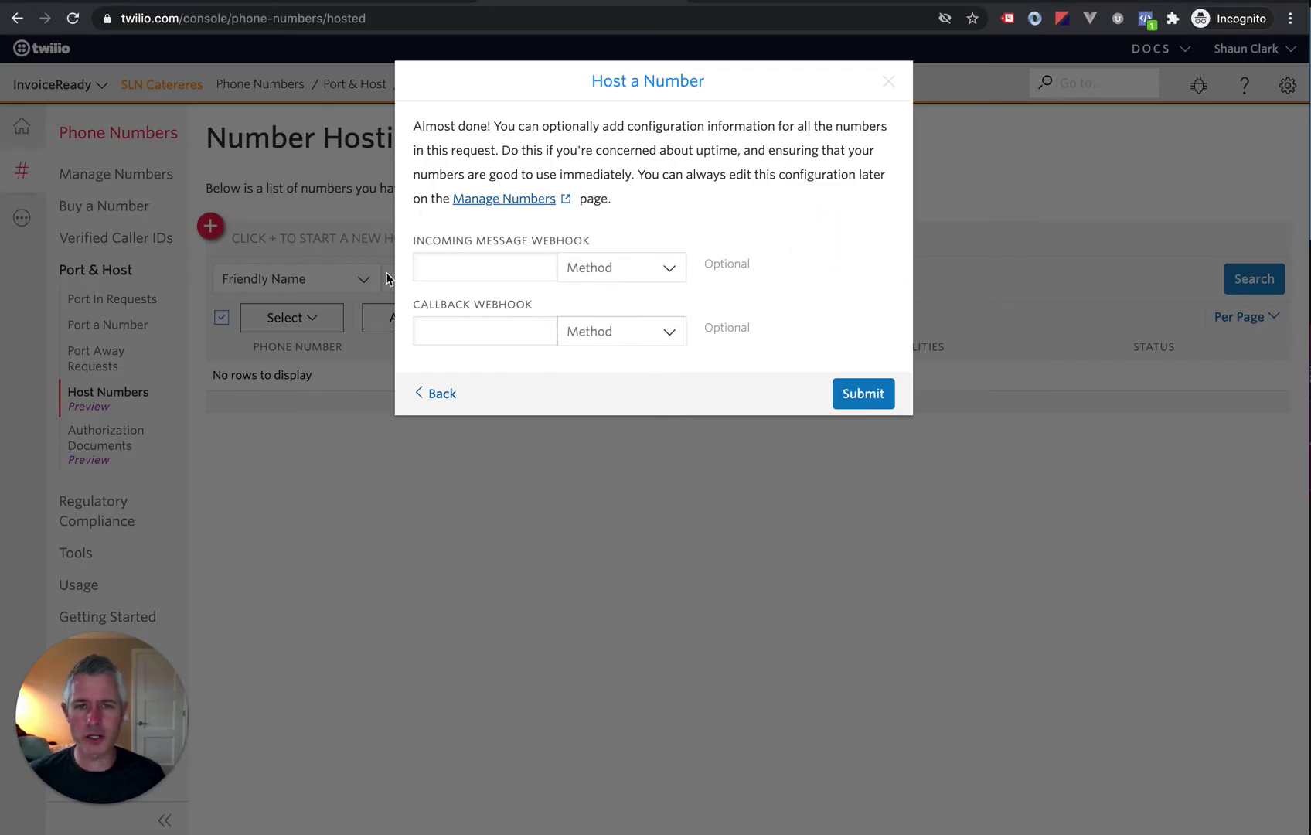
Step: Submit the hosting request and confirm its status reads Ready to Verify Ownership
{"action": "left_click", "coordinate": [855, 394]}
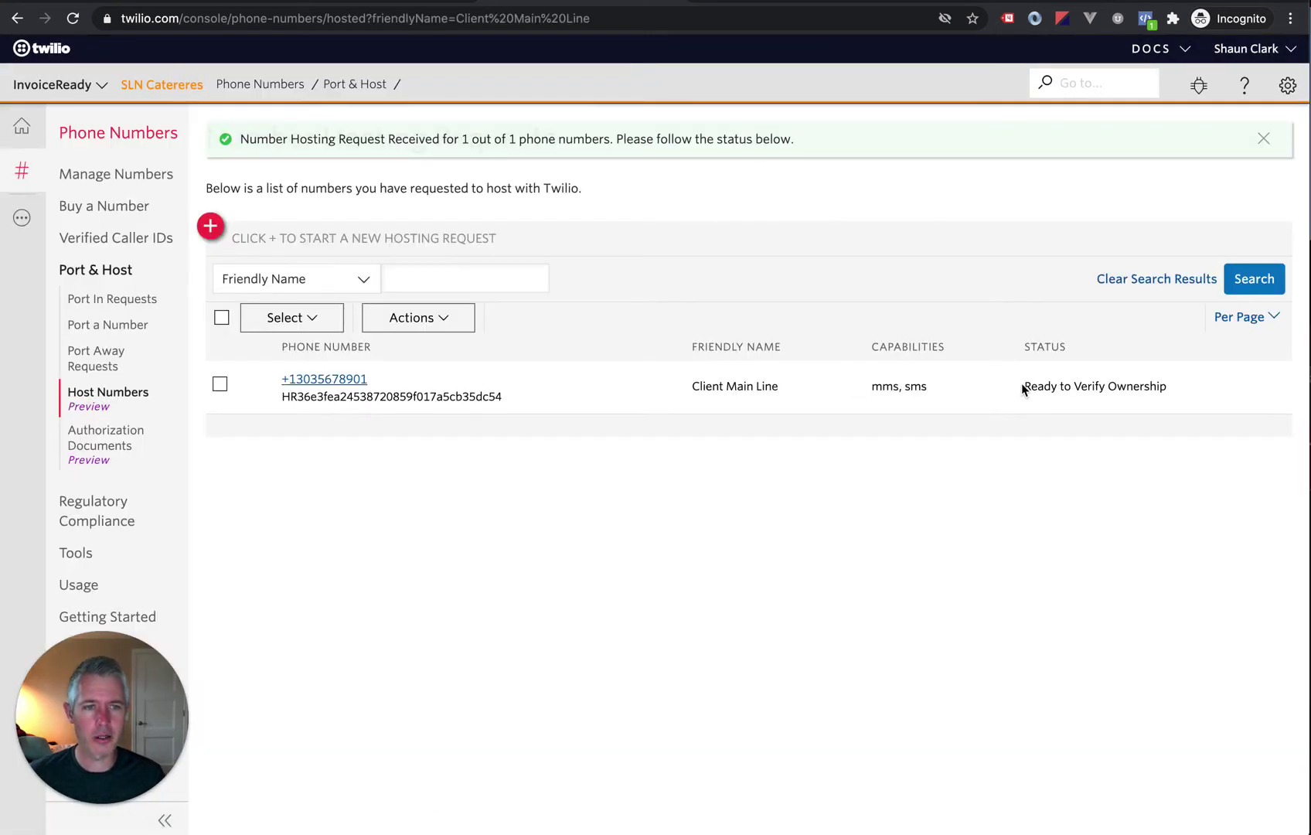
{"action": "left_click_drag", "start_coordinate": [1022, 385], "coordinate": [1176, 395]}
{"action": "left_click", "coordinate": [943, 417]}
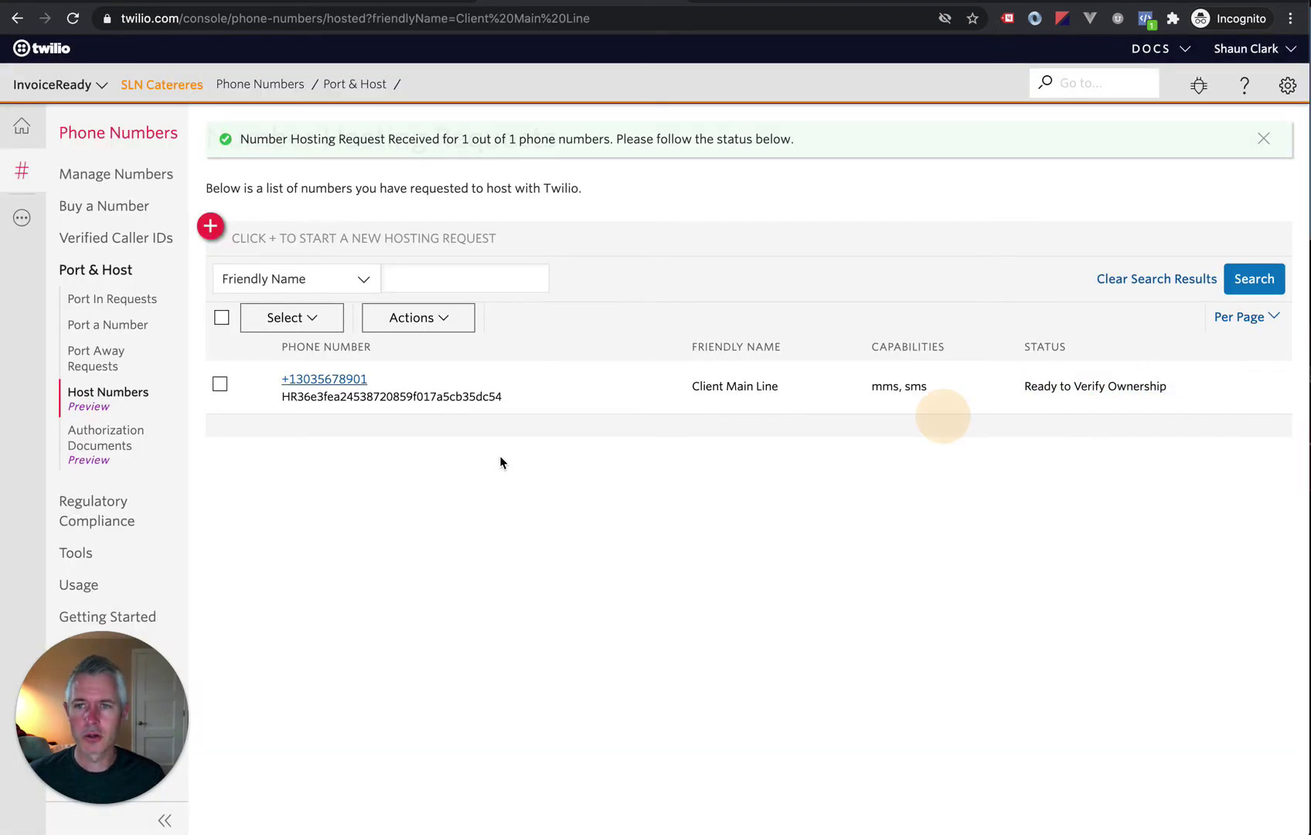
Step: Check the Actions menu for the Client Main Line row, showing Create Letter of Authorization
{"action": "left_click", "coordinate": [221, 385]}
{"action": "left_click", "coordinate": [398, 316]}
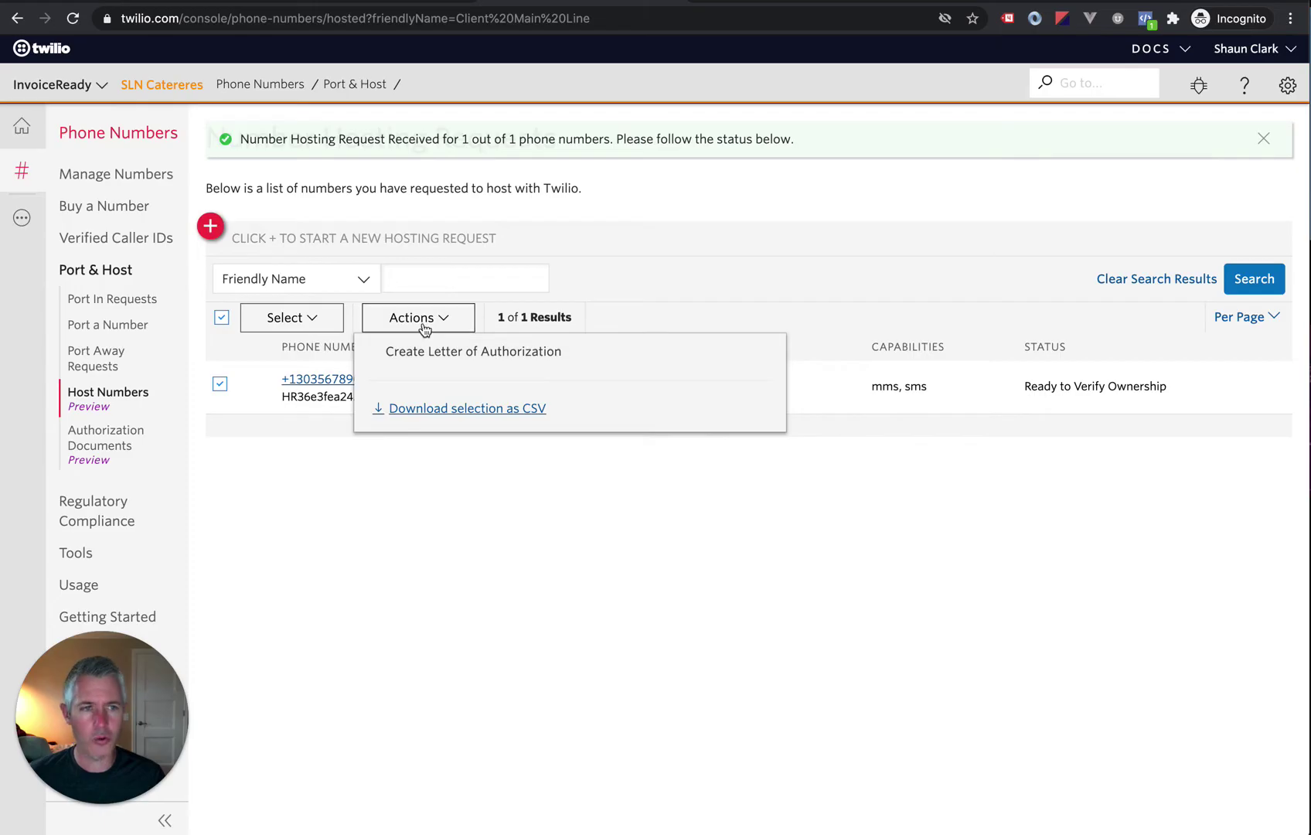
{"action": "left_click", "coordinate": [423, 329]}
{"action": "left_click", "coordinate": [220, 384]}
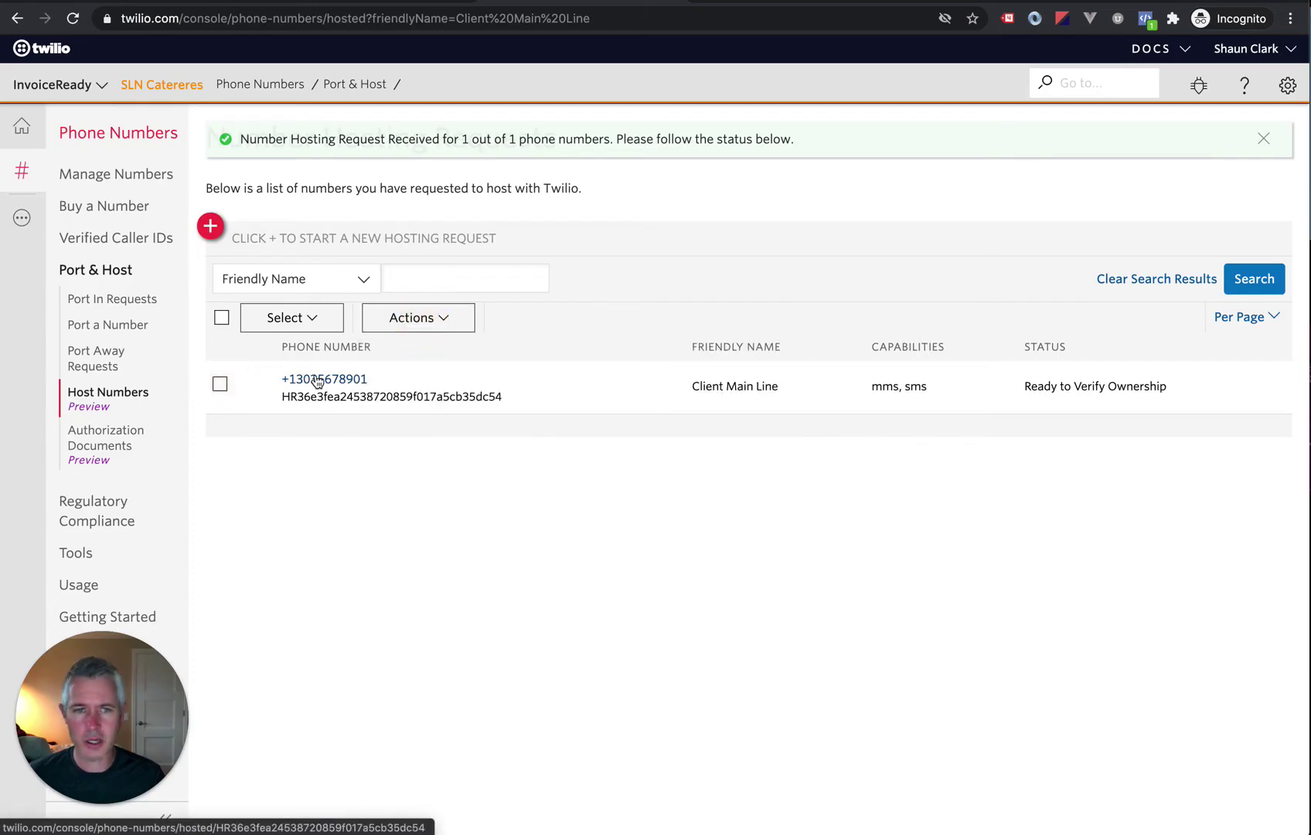
Step: Open Client Main Line's hosted number order details and begin ownership verification
{"action": "left_click", "coordinate": [318, 381]}
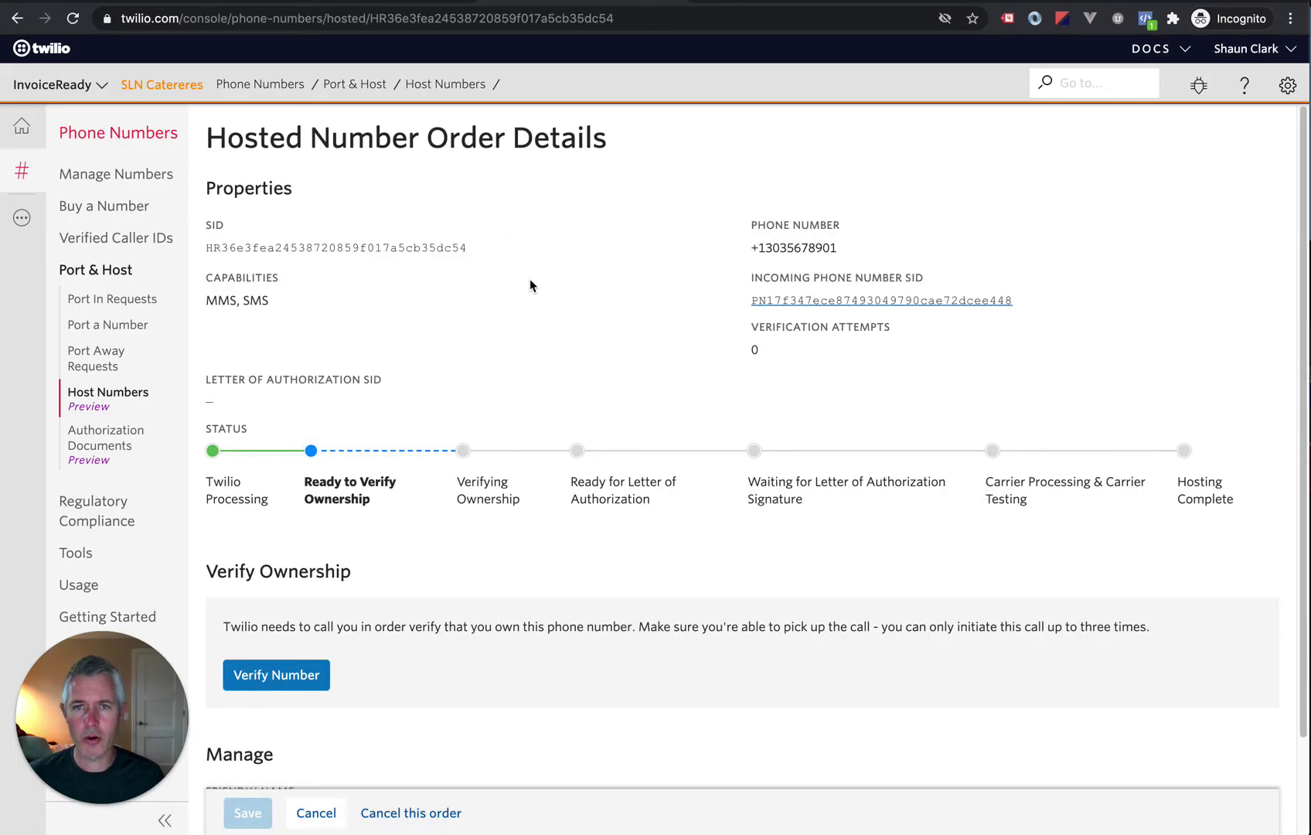
{"action": "scroll", "coordinate": [541, 271], "scroll_direction": "down", "scroll_amount": 3}
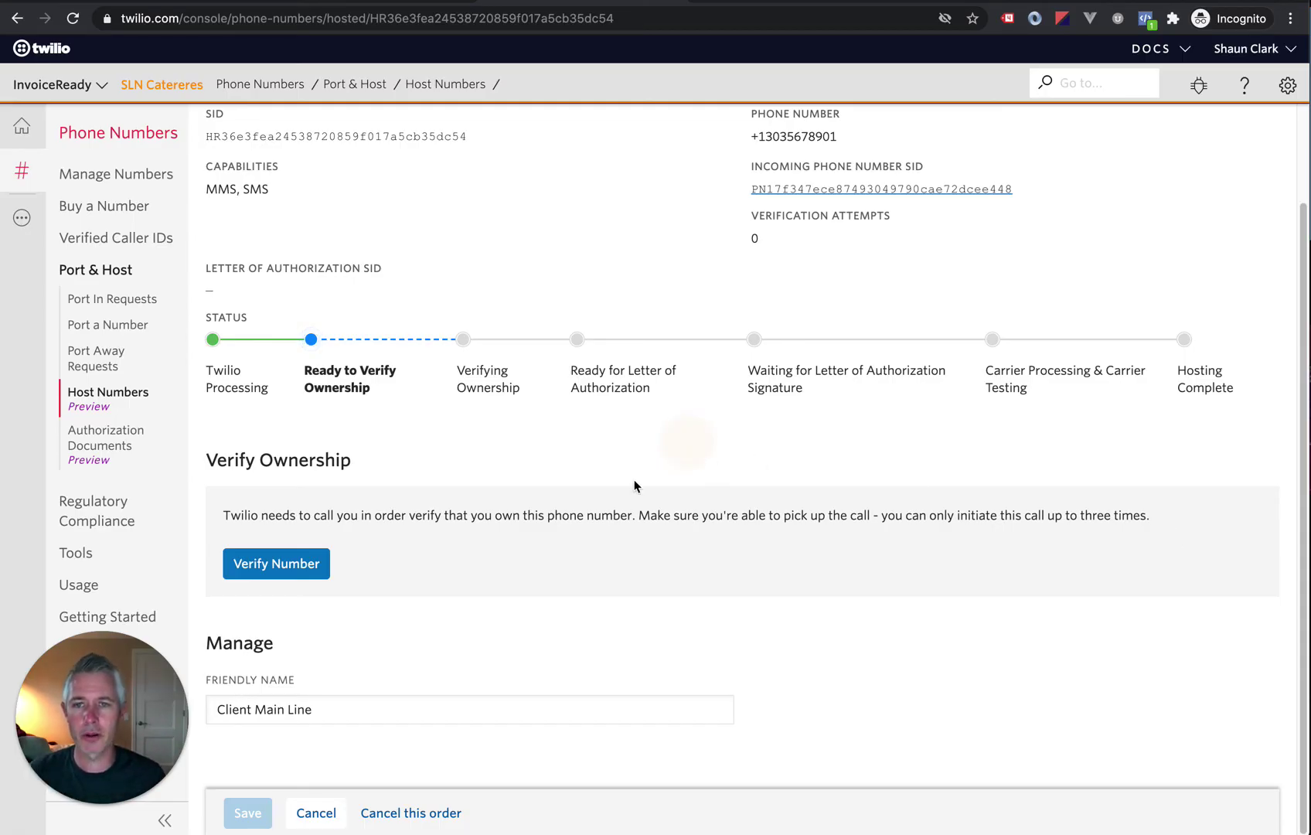
{"action": "left_click", "coordinate": [276, 570]}
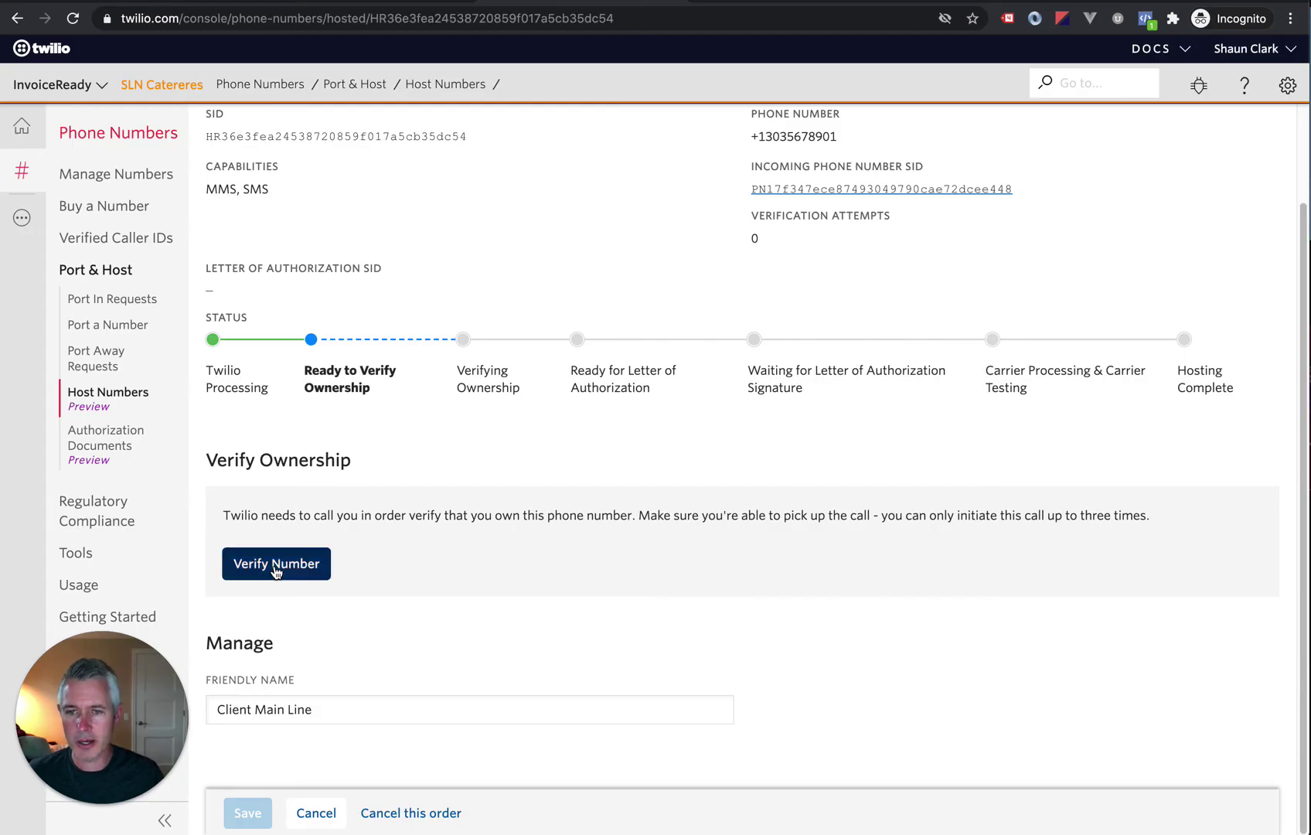
Step: Request a verification call to the number and expand the advanced calling options
{"action": "left_click", "coordinate": [276, 570]}
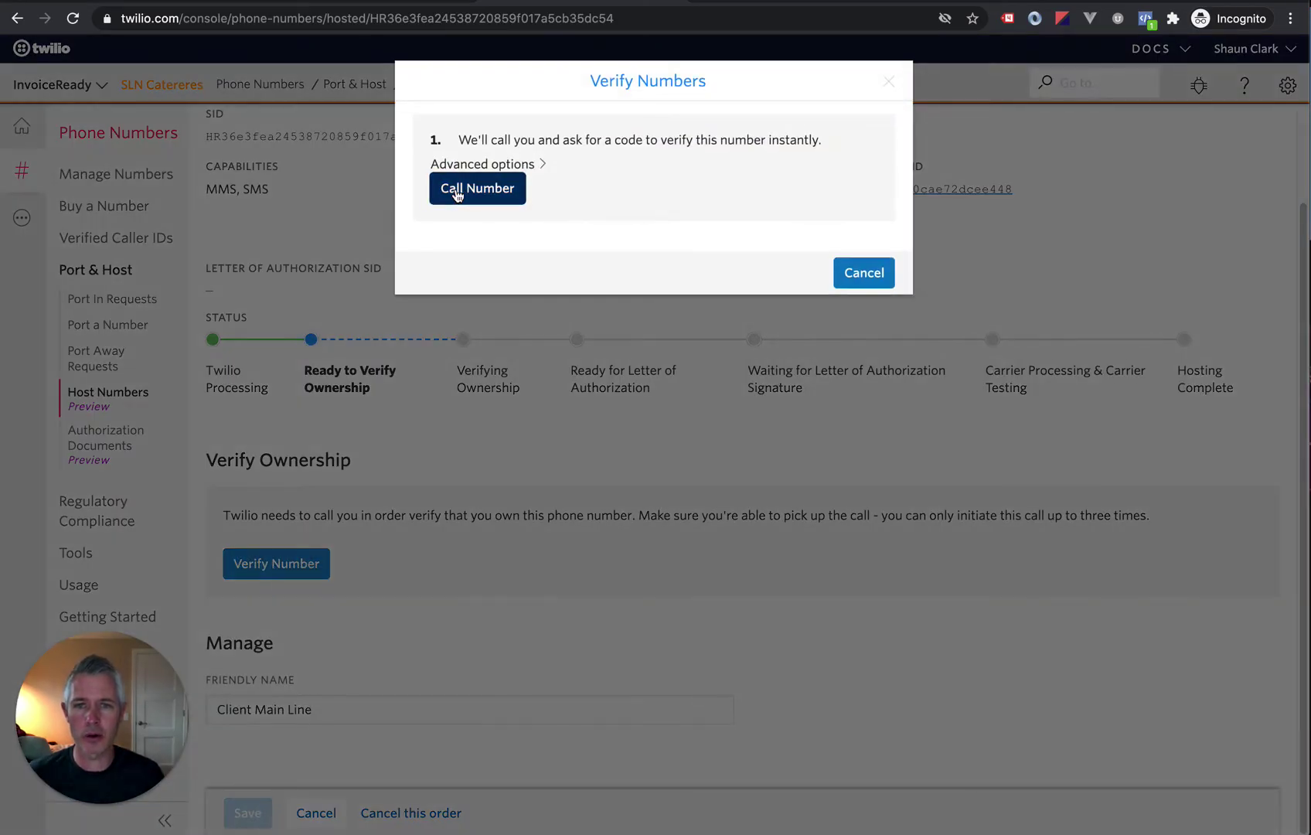
{"action": "left_click", "coordinate": [457, 194]}
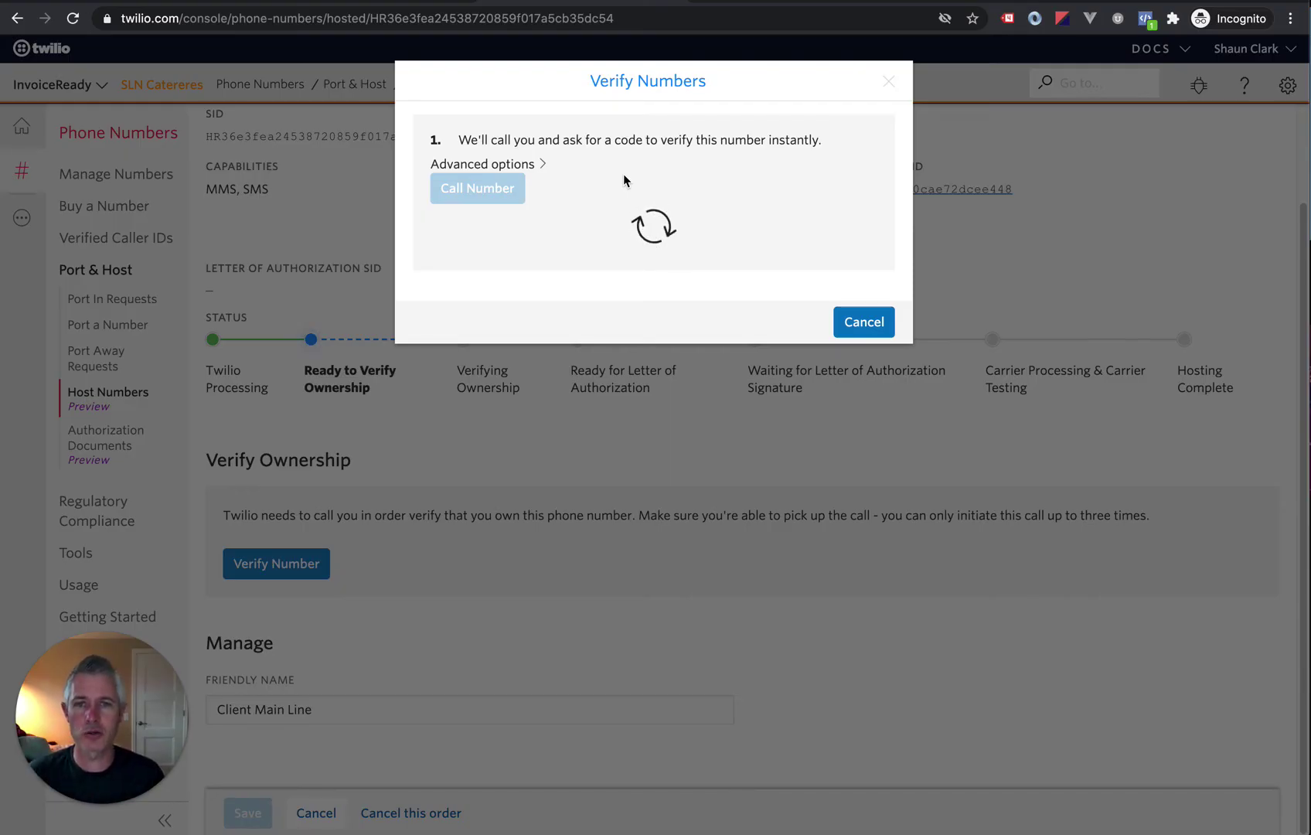
{"action": "left_click", "coordinate": [526, 163]}
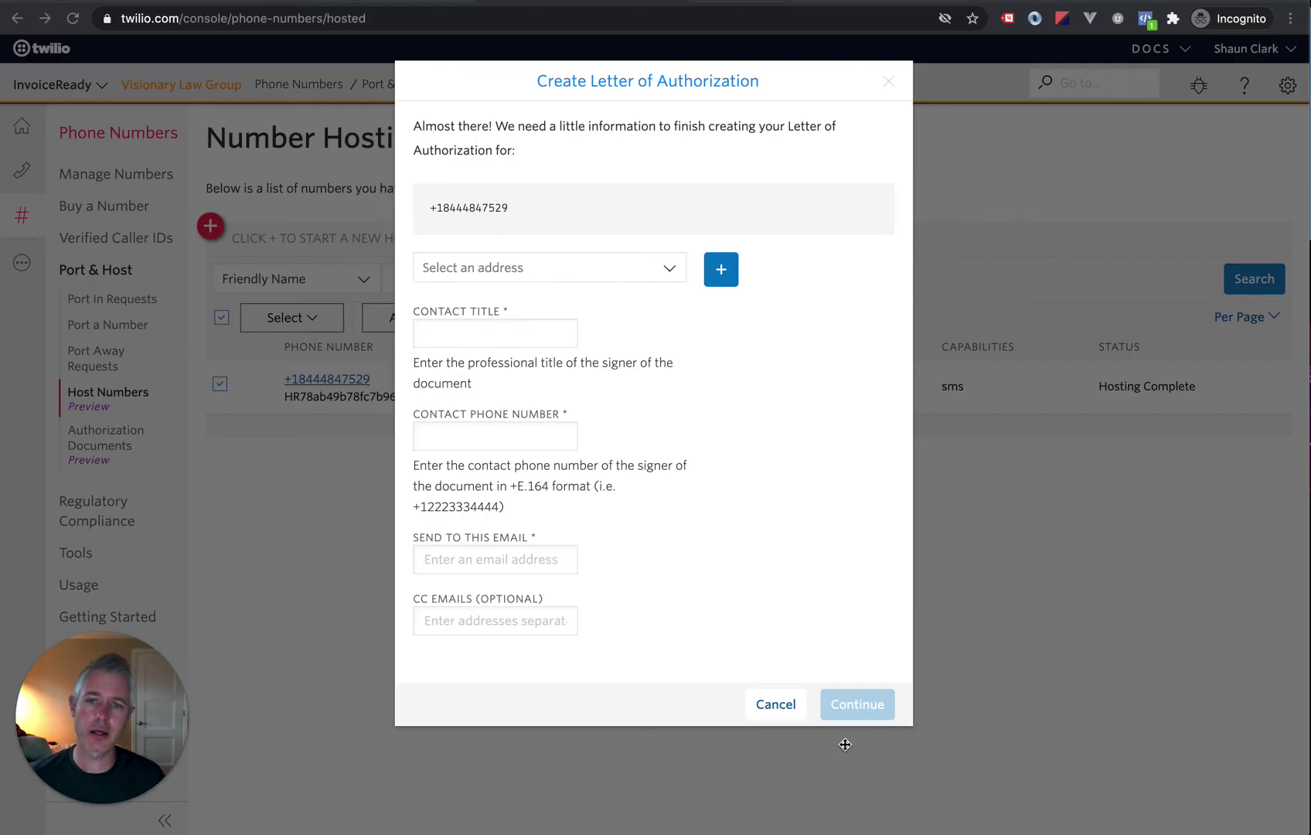
Step: Cancel the Letter of Authorization form without selecting an address
{"action": "left_click", "coordinate": [637, 266]}
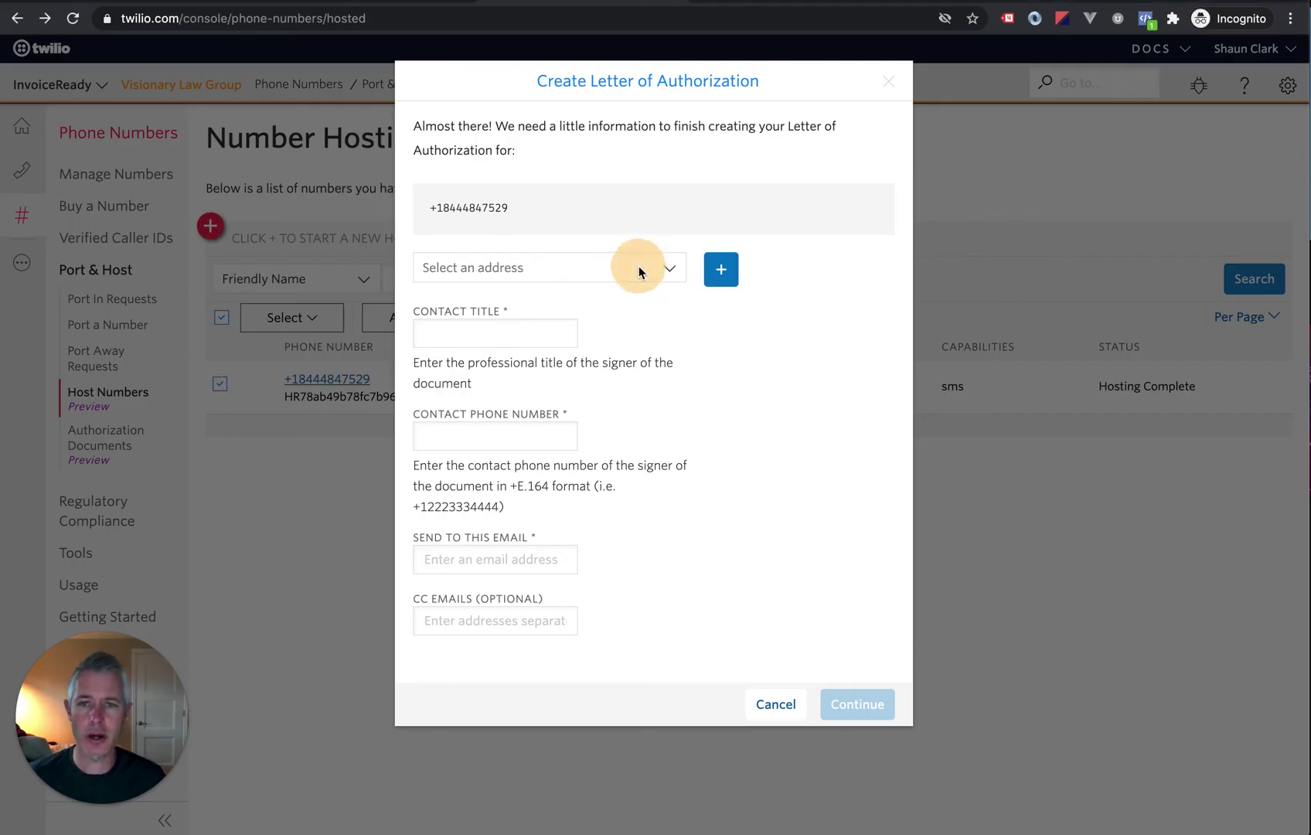
{"action": "left_click", "coordinate": [599, 271]}
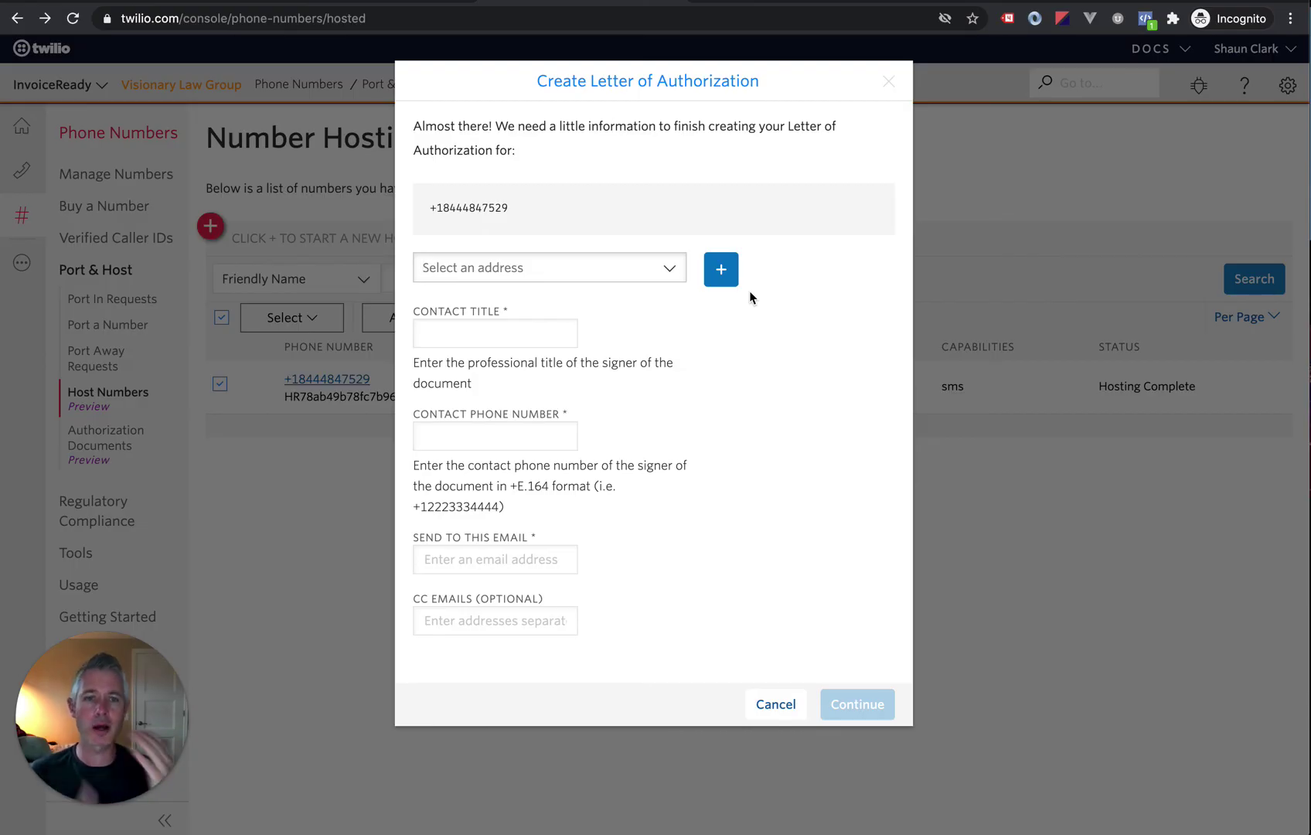
{"action": "left_click", "coordinate": [776, 703]}
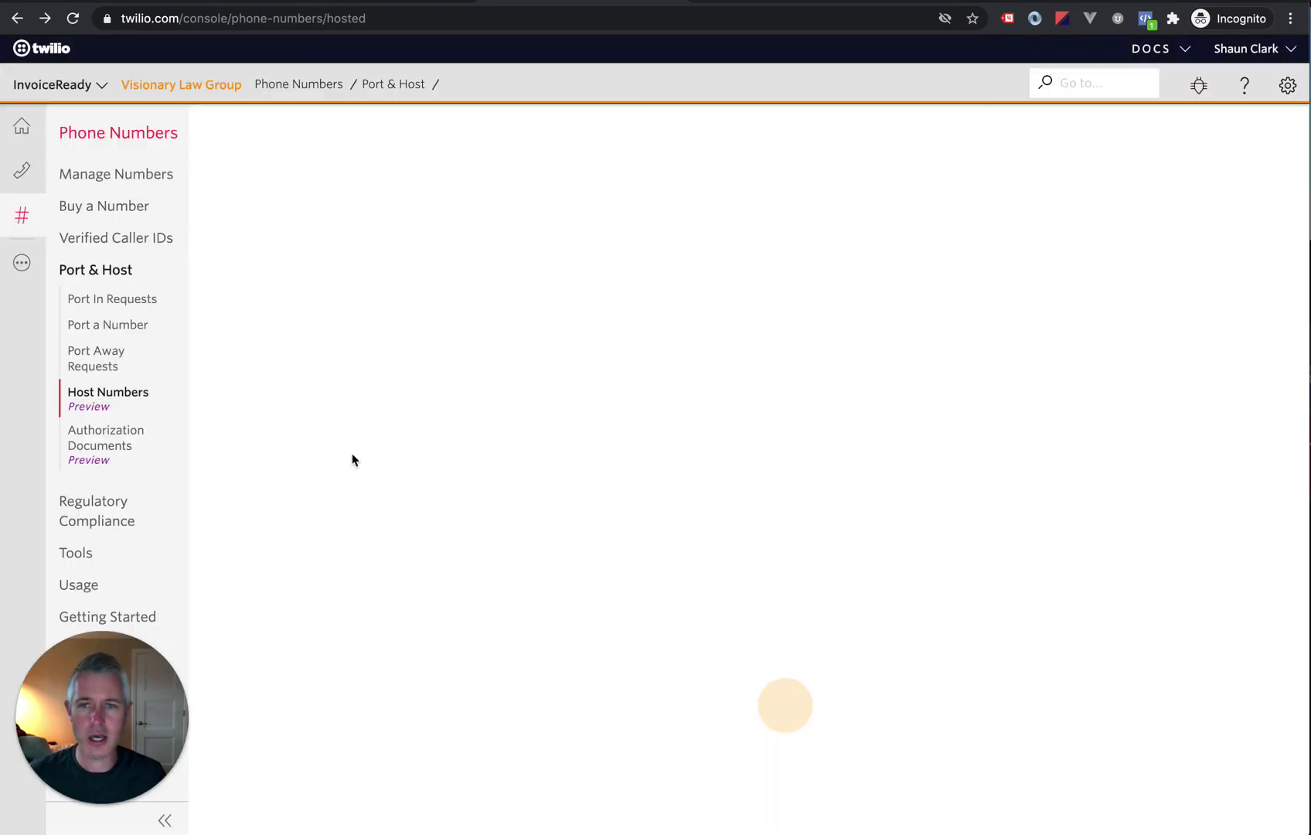
Step: Open the order details of Visionary Law Group's hosted phone number
{"action": "left_click", "coordinate": [342, 381]}
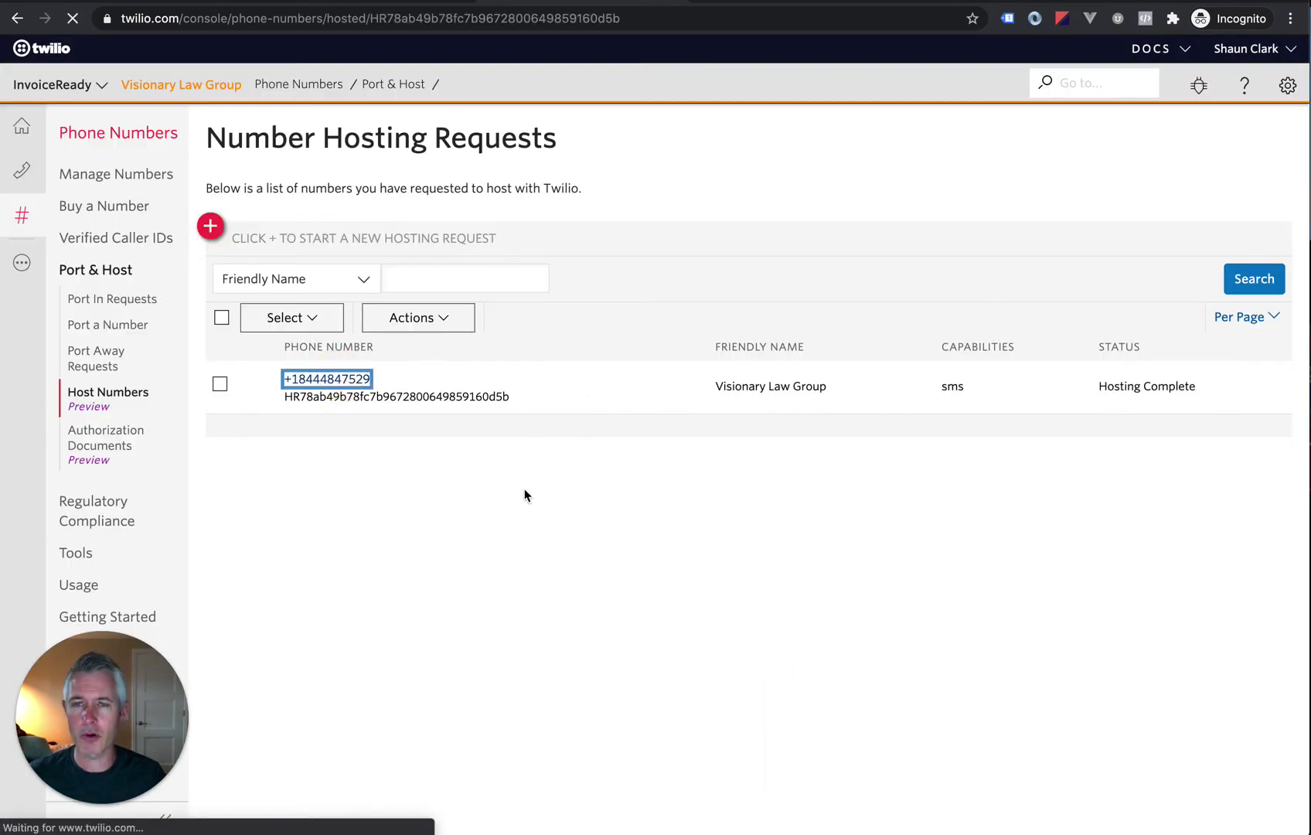